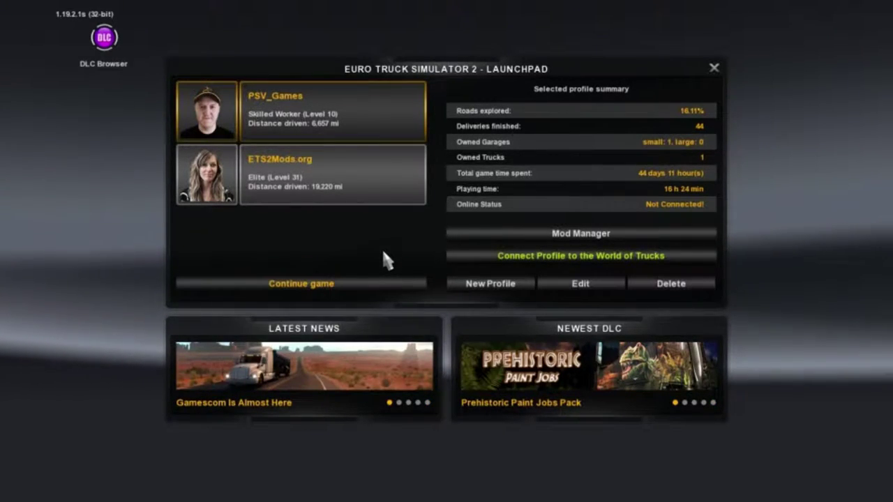
Step: Open the Mod Manager for the selected profile and look through the full list of available mods
{"action": "left_click", "coordinate": [548, 238]}
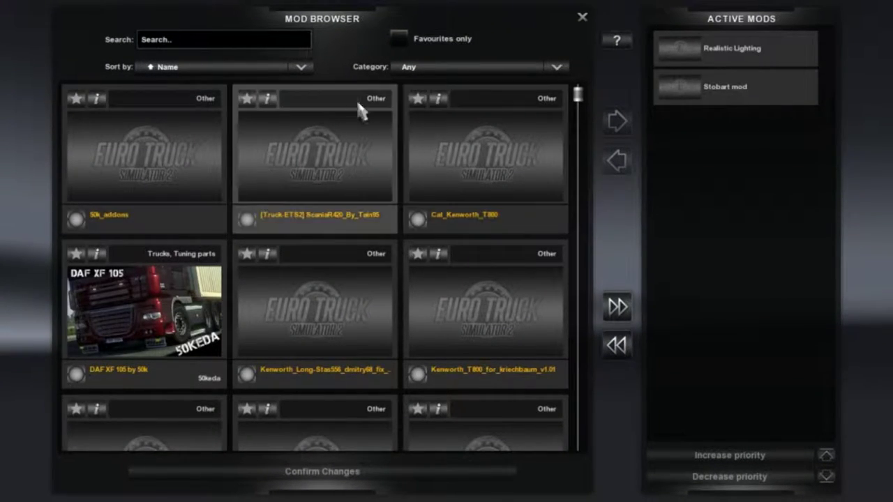
{"action": "scroll", "coordinate": [370, 222], "scroll_direction": "down", "scroll_amount": 3}
{"action": "scroll", "coordinate": [363, 217], "scroll_direction": "down", "scroll_amount": 8}
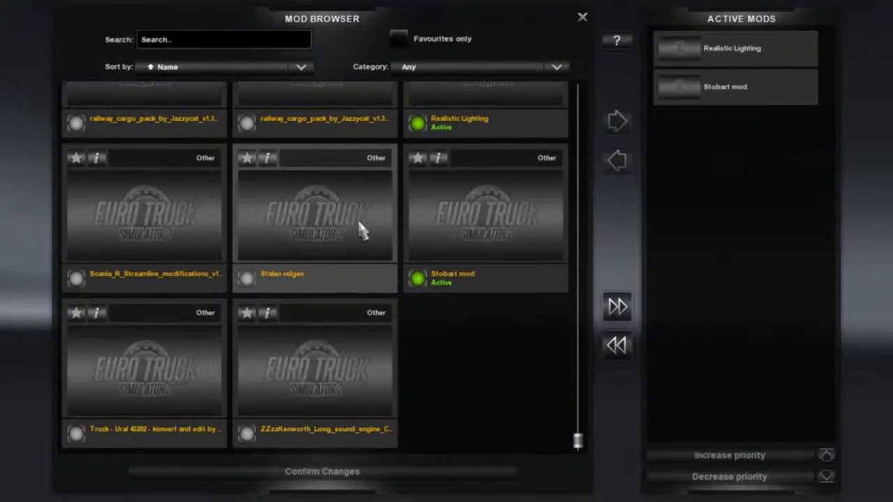
{"action": "scroll", "coordinate": [359, 222], "scroll_direction": "up", "scroll_amount": 4}
{"action": "scroll", "coordinate": [359, 222], "scroll_direction": "up", "scroll_amount": 6}
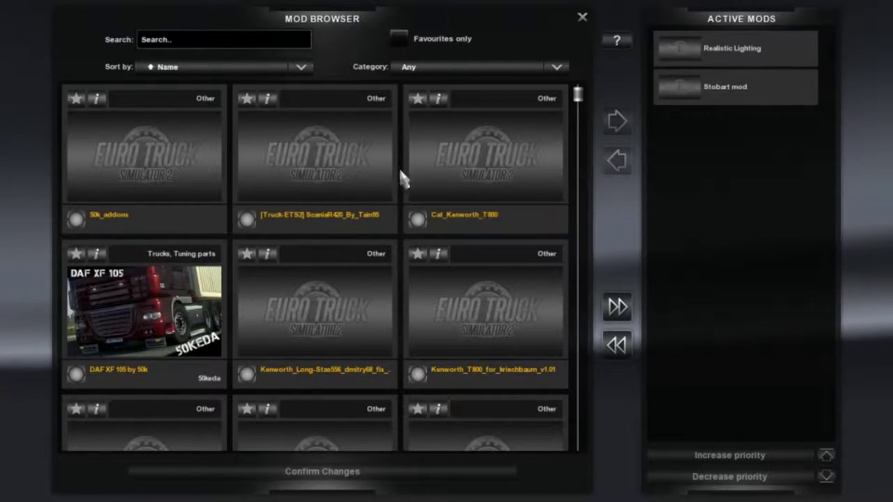
Step: Search the mod list for "daf" and clear the search again
{"action": "left_click", "coordinate": [159, 40]}
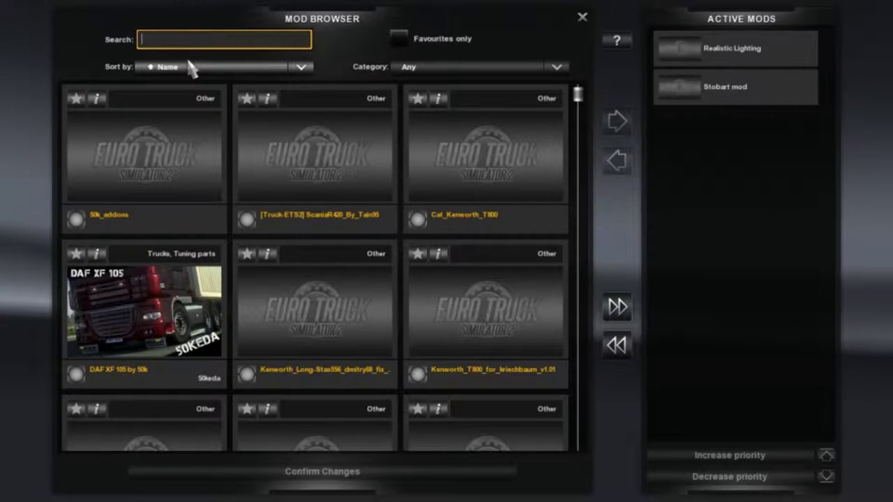
{"action": "type", "text": "daf"}
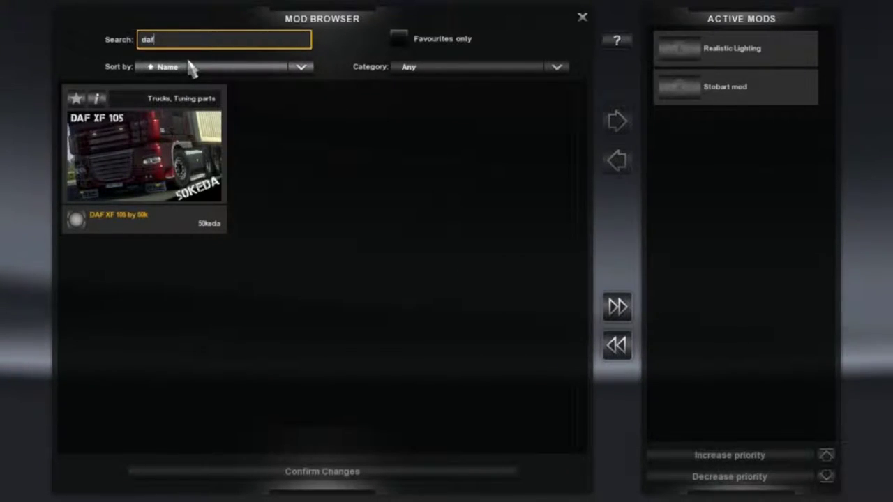
{"action": "key", "text": "BackSpace"}
{"action": "key", "text": "BackSpace"}
{"action": "key", "text": "BackSpace"}
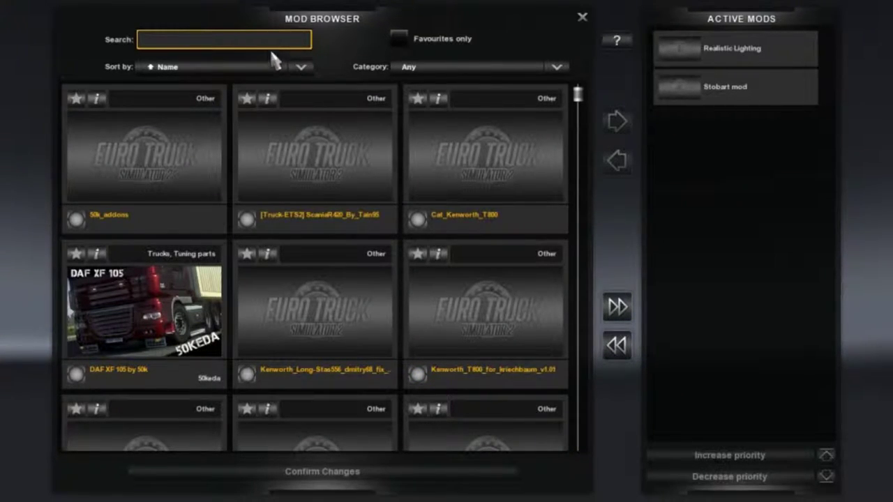
Step: Check the sorting options and filter the mods by Trucks and by Trailers, ending with the category back on Any
{"action": "left_click", "coordinate": [262, 67]}
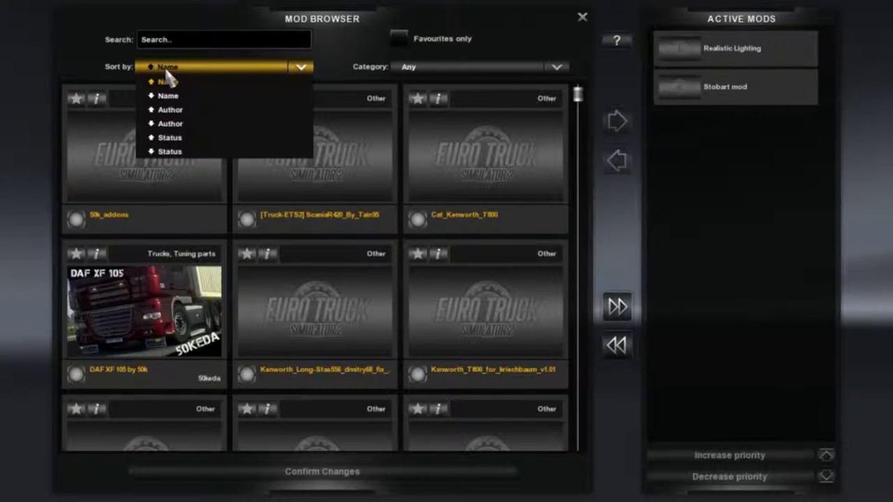
{"action": "left_click", "coordinate": [284, 76]}
{"action": "left_click", "coordinate": [423, 68]}
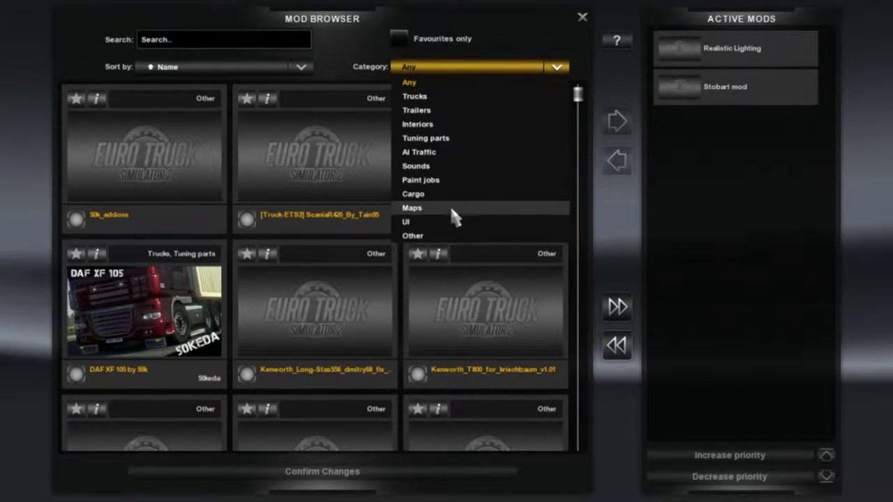
{"action": "left_click", "coordinate": [437, 97]}
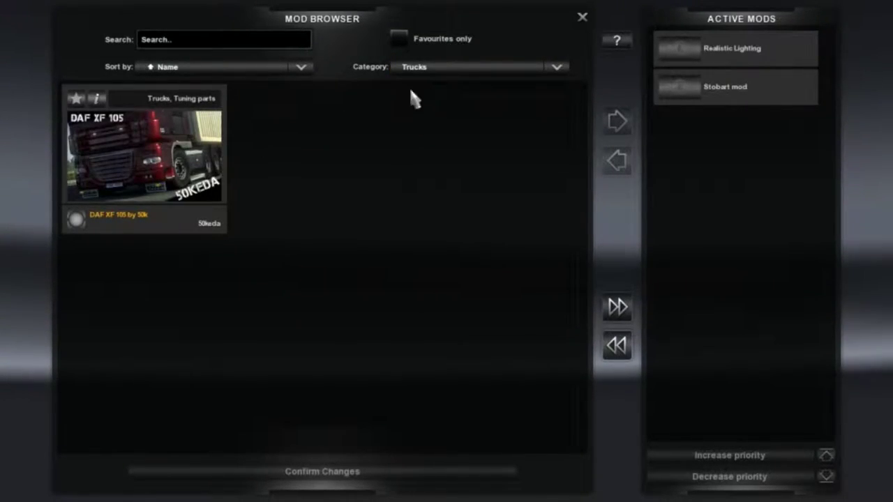
{"action": "left_click", "coordinate": [457, 68]}
{"action": "left_click", "coordinate": [444, 110]}
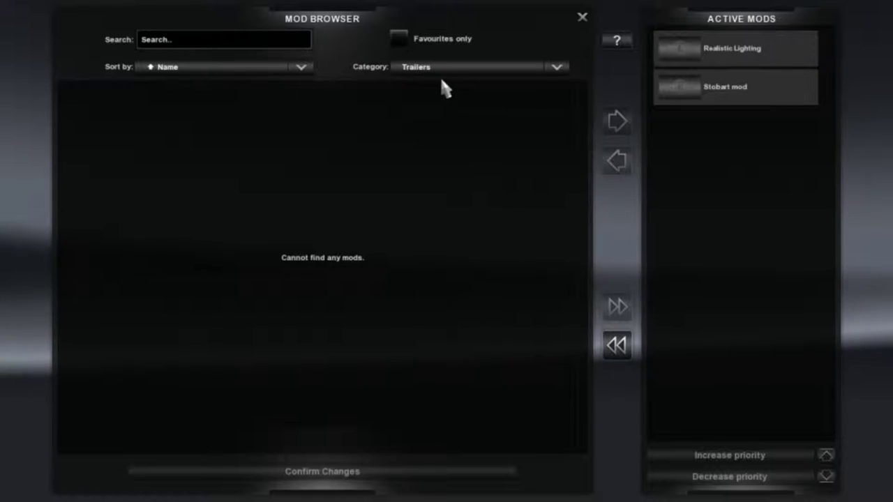
{"action": "left_click", "coordinate": [443, 68]}
{"action": "left_click", "coordinate": [446, 82]}
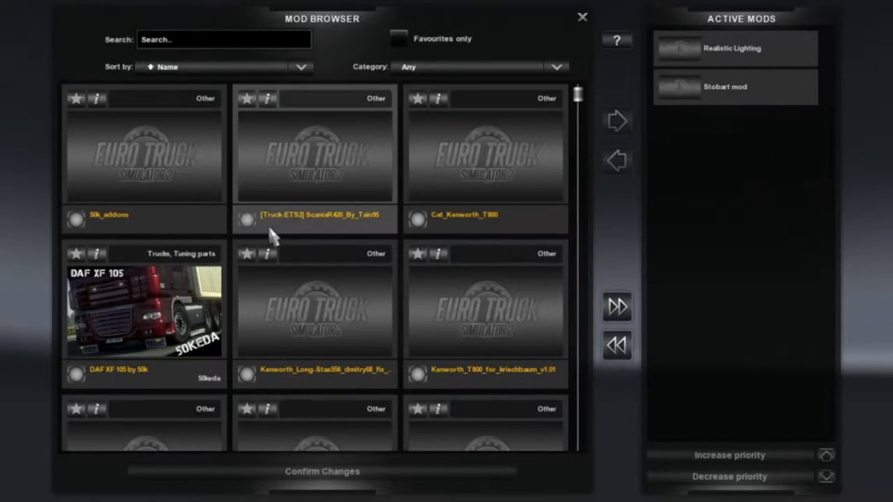
Step: Activate the 50k_addons mod and remove it from the active mods again
{"action": "left_click", "coordinate": [204, 218]}
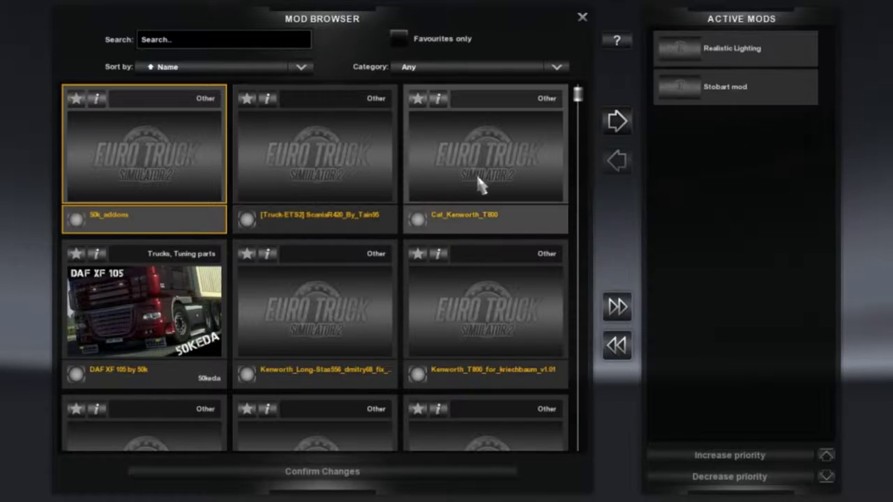
{"action": "left_click", "coordinate": [617, 126]}
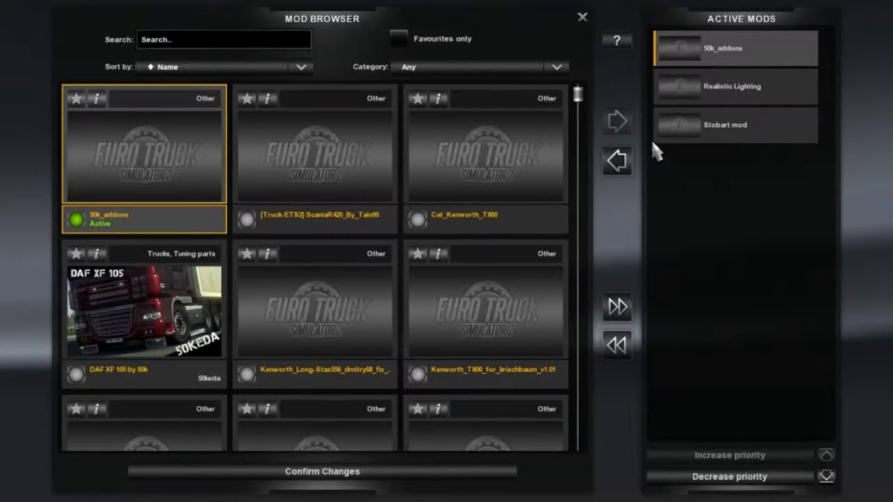
{"action": "left_click", "coordinate": [689, 105]}
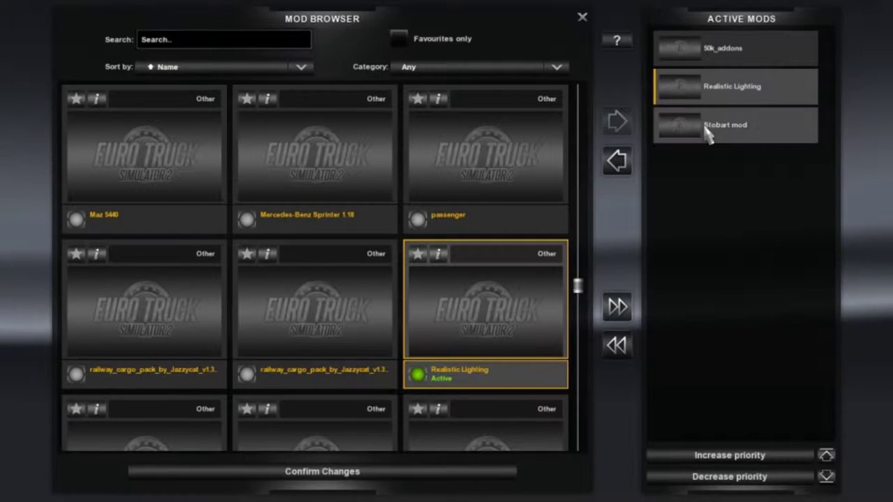
{"action": "left_click", "coordinate": [698, 60]}
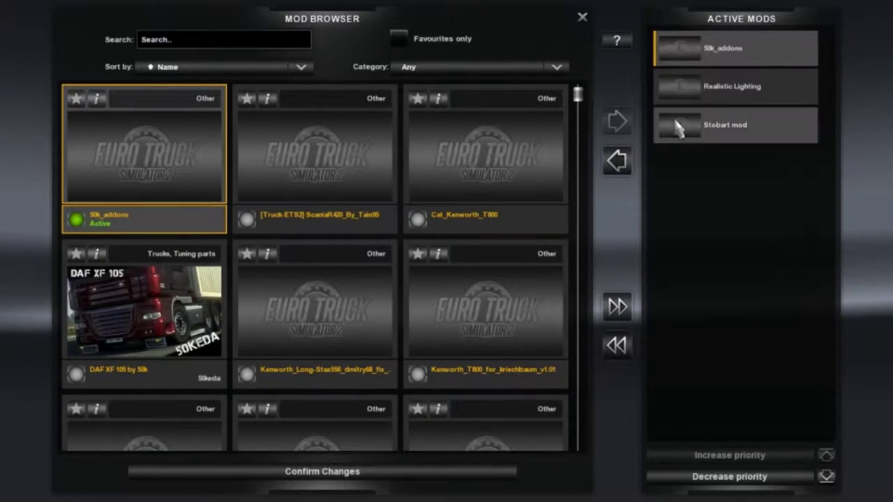
{"action": "left_click", "coordinate": [617, 162]}
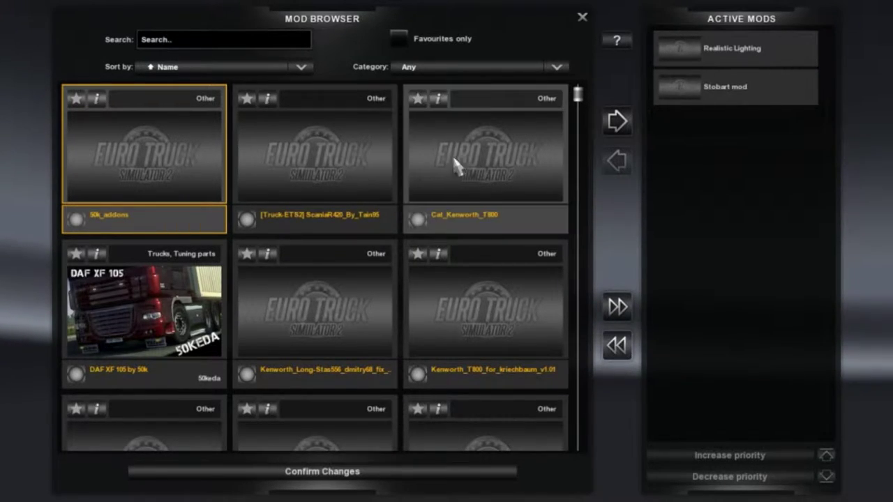
Step: Add 50k_addons back to the active mods and view its mod details
{"action": "left_click", "coordinate": [616, 121]}
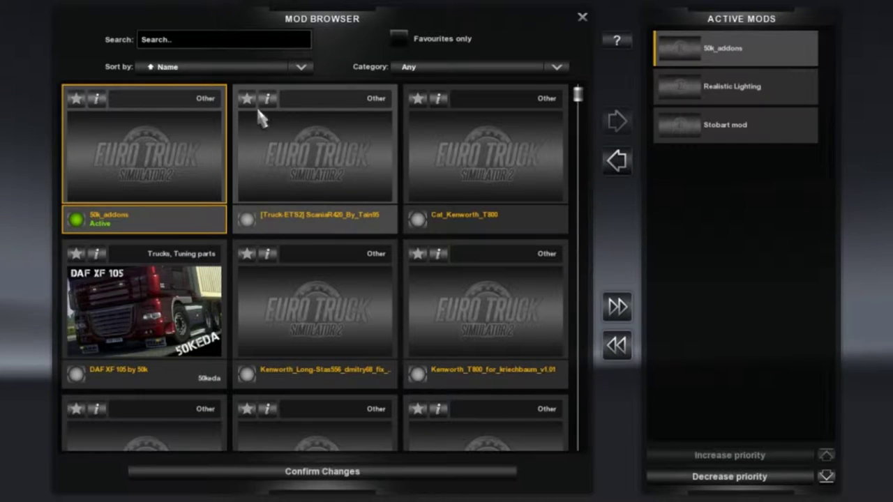
{"action": "left_click", "coordinate": [97, 99]}
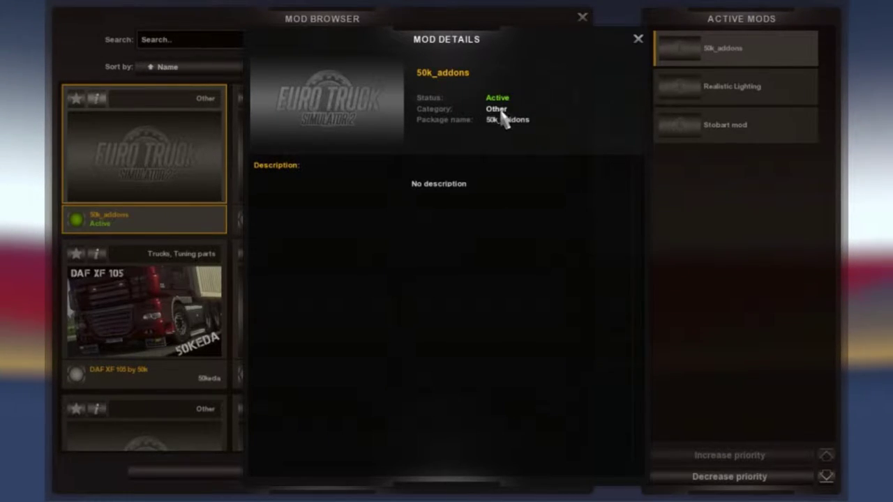
{"action": "left_click", "coordinate": [638, 39]}
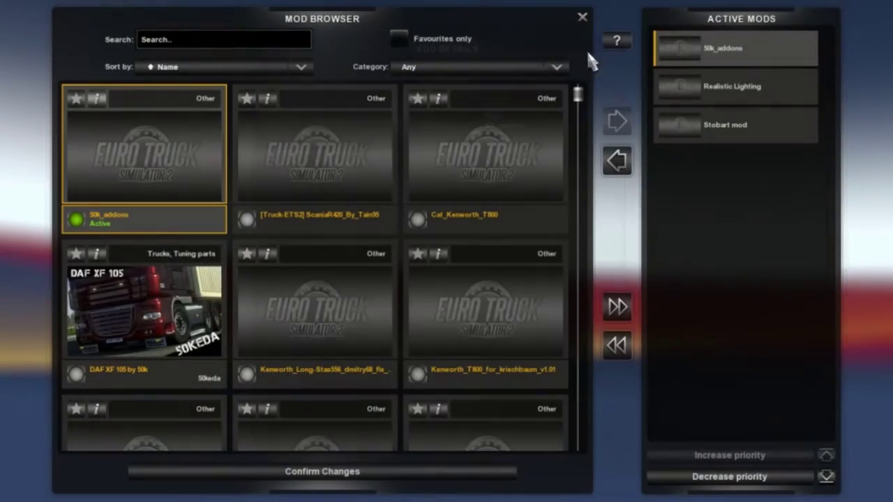
Step: Mark 50k_addons, Kenworth_Long-Stas556 and Kenworth_T800_for_kriechbaum_v1.01 as favourites and briefly list only the favourite mods
{"action": "left_click", "coordinate": [76, 100]}
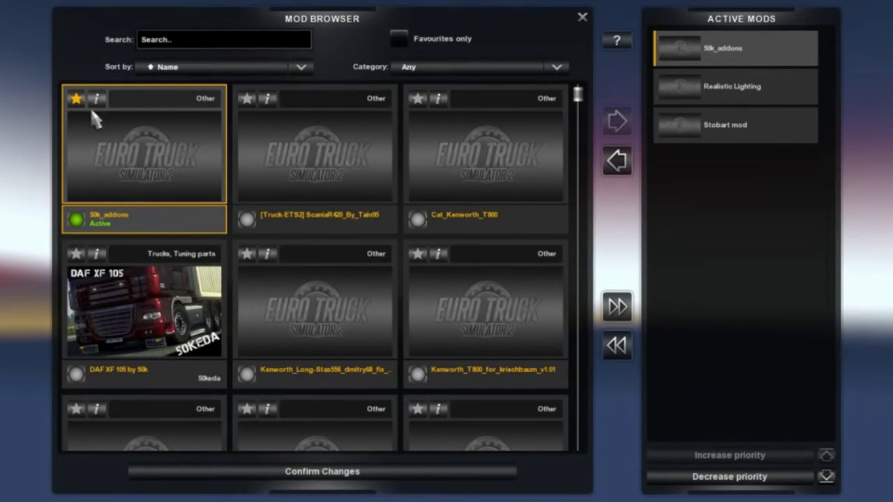
{"action": "left_click", "coordinate": [247, 254]}
{"action": "left_click", "coordinate": [417, 254]}
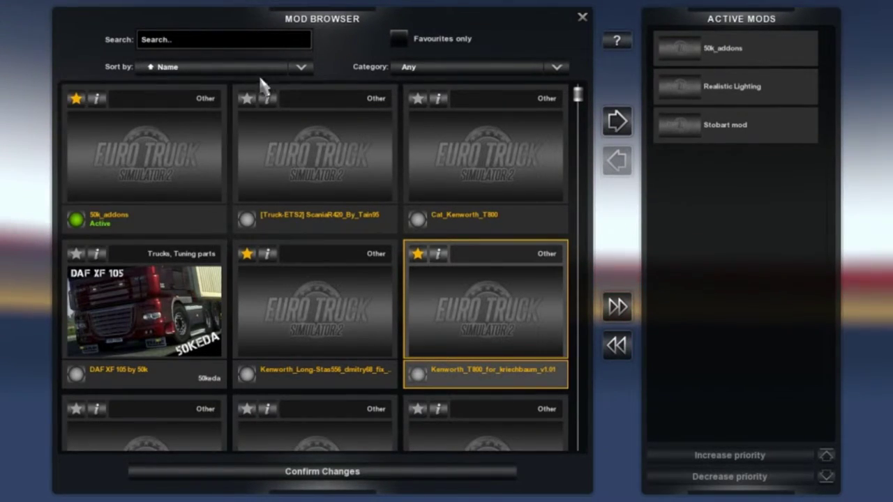
{"action": "left_click", "coordinate": [398, 40]}
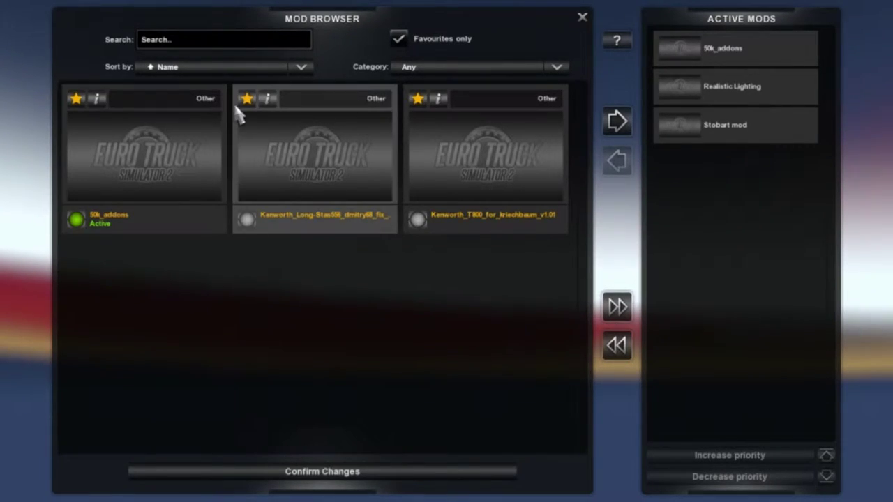
{"action": "left_click", "coordinate": [399, 41]}
Step: Remove the favourite marks from 50k_addons, Kenworth_Long-Stas556 and Kenworth_T800_for_kriechbaum_v1.01
{"action": "left_click", "coordinate": [75, 98]}
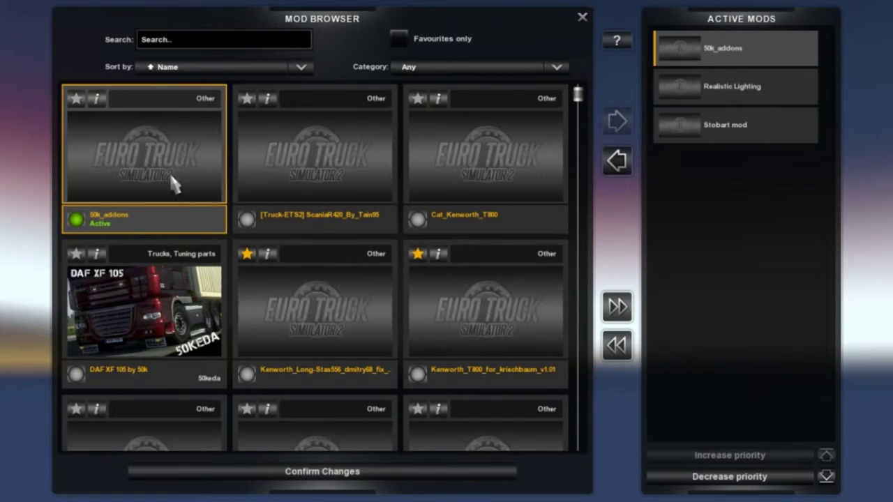
{"action": "left_click", "coordinate": [253, 265]}
{"action": "left_click", "coordinate": [424, 264]}
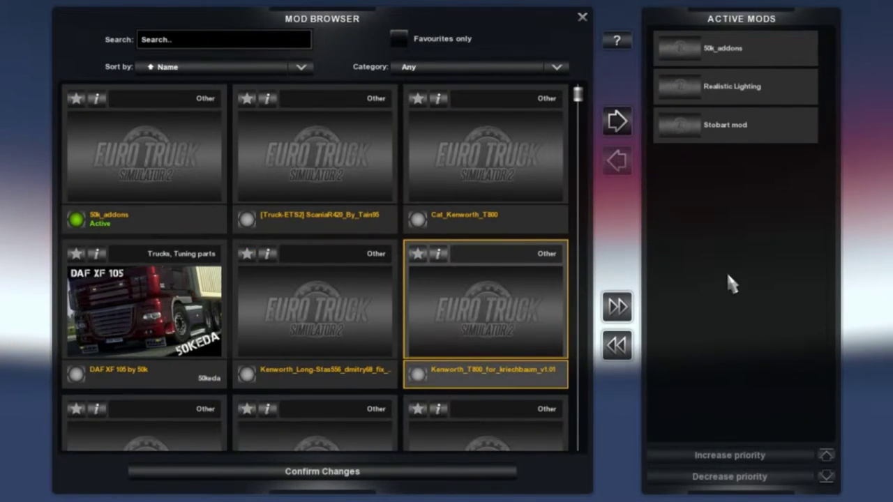
Step: Move 50k_addons back and forth between highest and lowest priority in the active mods, ending at the lowest
{"action": "left_click", "coordinate": [701, 87]}
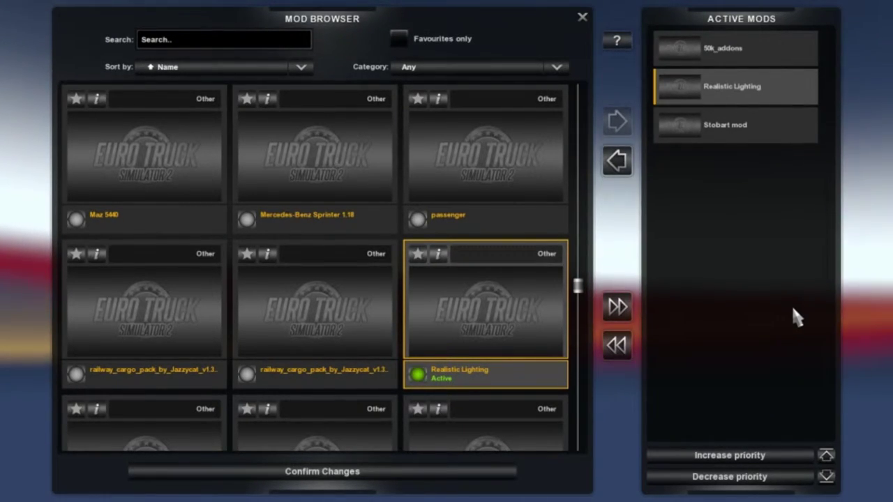
{"action": "left_click", "coordinate": [789, 54]}
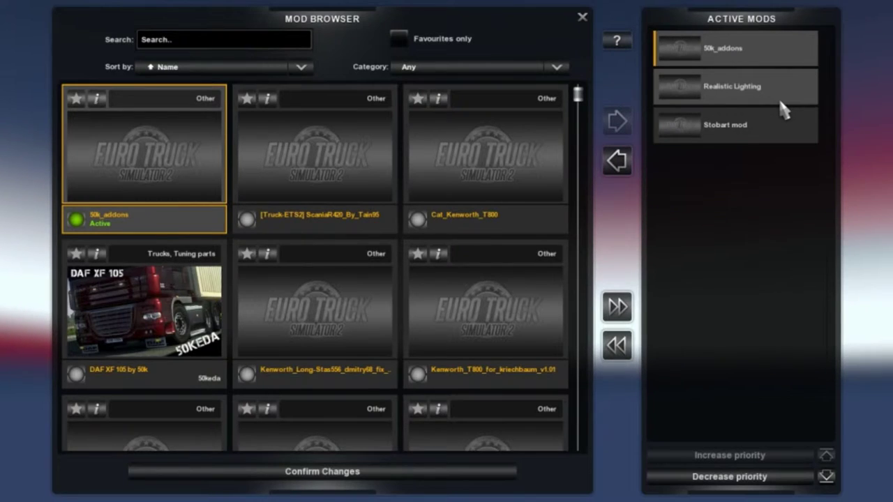
{"action": "left_click", "coordinate": [827, 477]}
{"action": "left_click", "coordinate": [827, 477]}
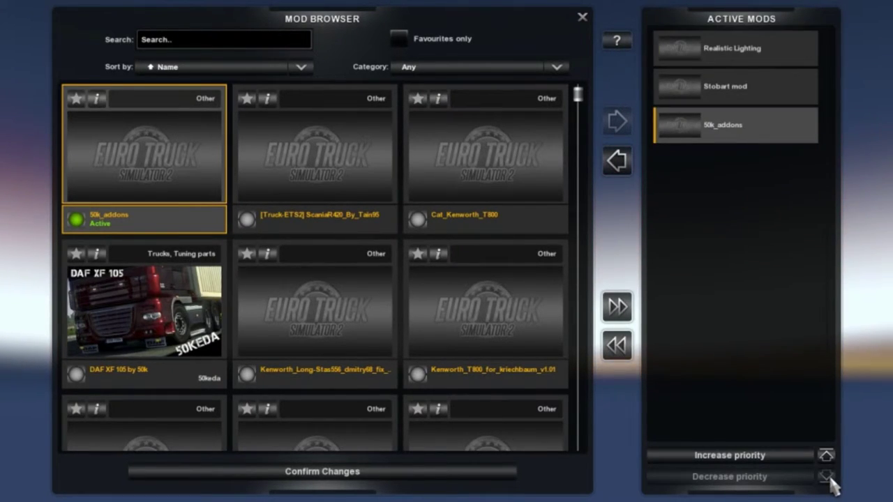
{"action": "left_click", "coordinate": [827, 456]}
{"action": "left_click", "coordinate": [826, 456]}
{"action": "left_click", "coordinate": [826, 477]}
{"action": "left_click", "coordinate": [825, 476]}
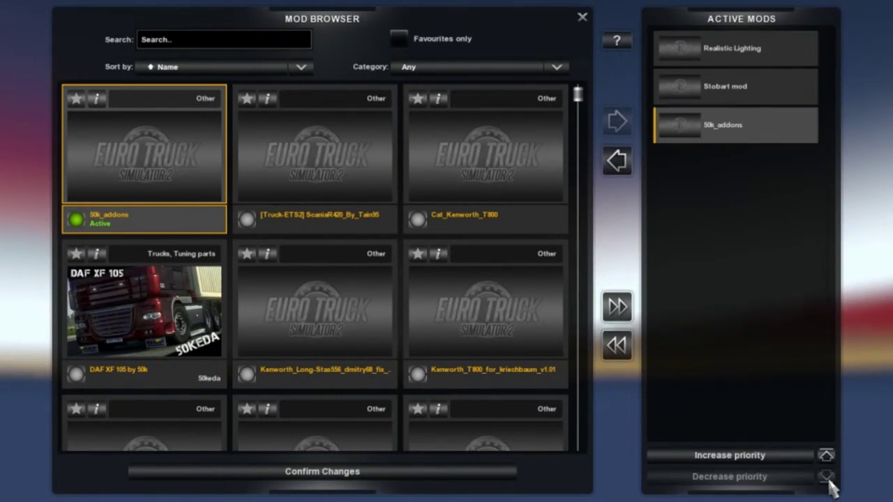
Step: Shift 50k_addons up and down the active mods' priority order, ending at the highest priority
{"action": "left_click", "coordinate": [770, 453]}
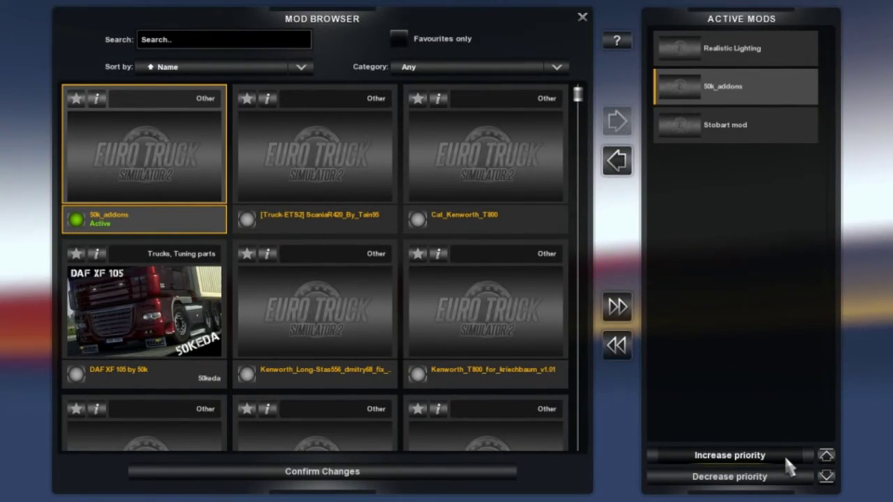
{"action": "left_click", "coordinate": [786, 455]}
{"action": "left_click", "coordinate": [791, 474]}
{"action": "left_click", "coordinate": [791, 475]}
{"action": "left_click", "coordinate": [785, 456]}
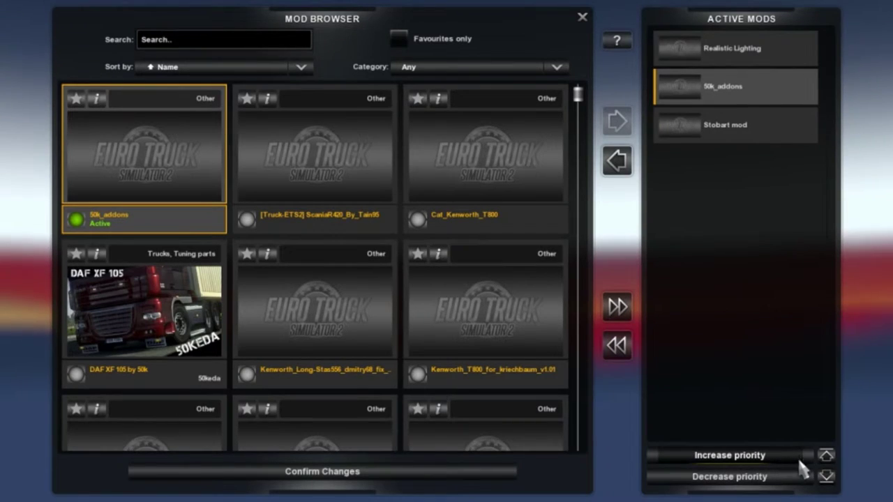
{"action": "left_click", "coordinate": [828, 460]}
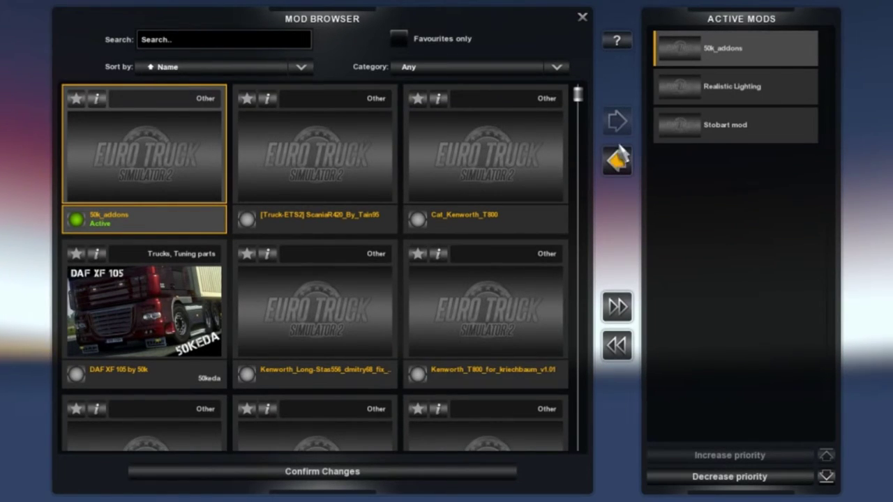
Step: Deactivate 50k_addons, keeping Realistic Lighting and Stobart mod active, and confirm the mod changes
{"action": "left_click", "coordinate": [619, 155]}
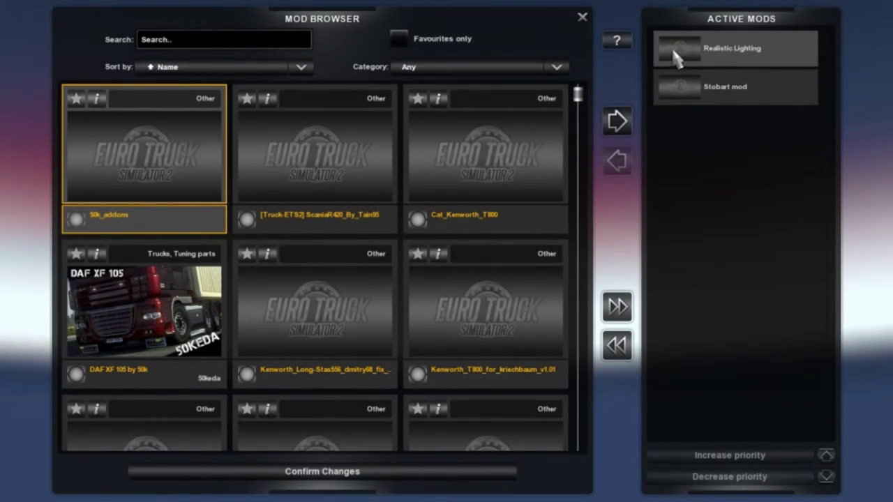
{"action": "left_click", "coordinate": [740, 96]}
{"action": "left_click", "coordinate": [748, 50]}
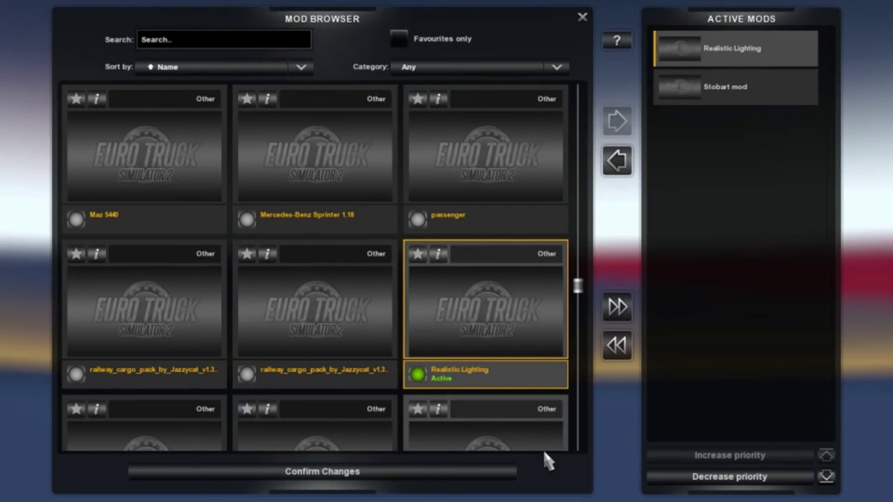
{"action": "left_click", "coordinate": [502, 472]}
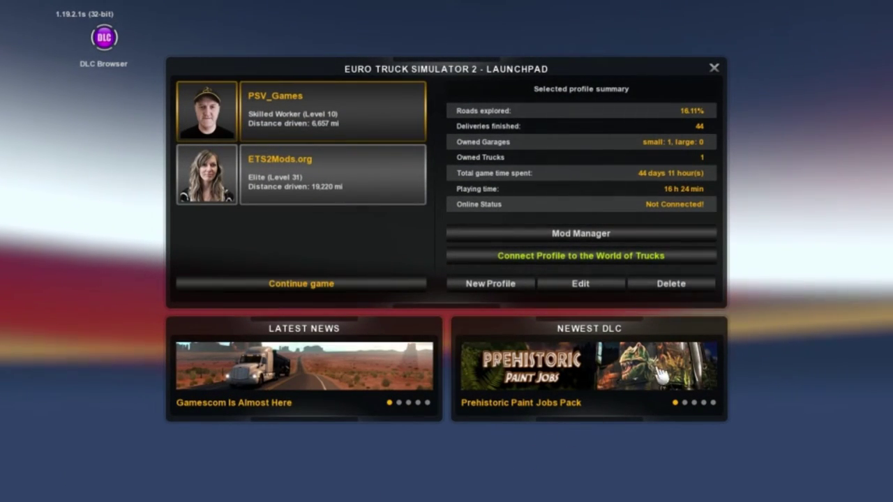
Step: Reopen the Mod Manager and look over the available and active mods
{"action": "left_click", "coordinate": [646, 234]}
{"action": "scroll", "coordinate": [508, 276], "scroll_direction": "down", "scroll_amount": 4}
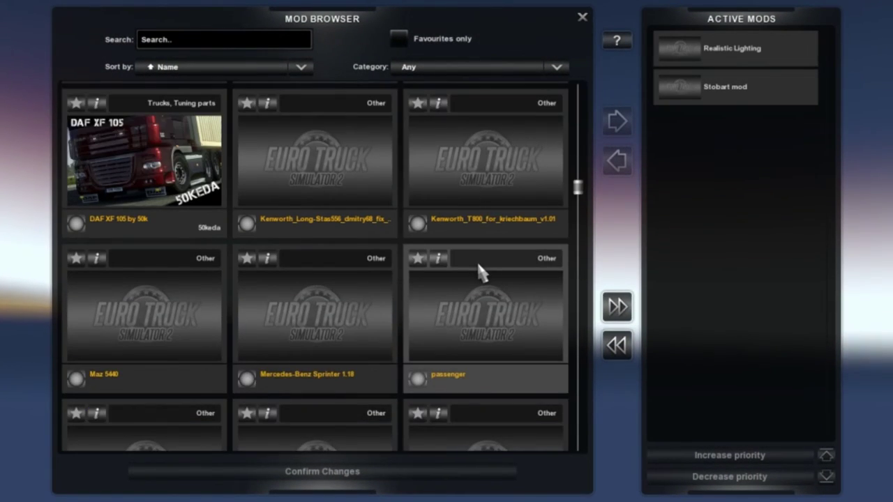
{"action": "scroll", "coordinate": [480, 276], "scroll_direction": "up", "scroll_amount": 1}
{"action": "scroll", "coordinate": [478, 274], "scroll_direction": "up", "scroll_amount": 2}
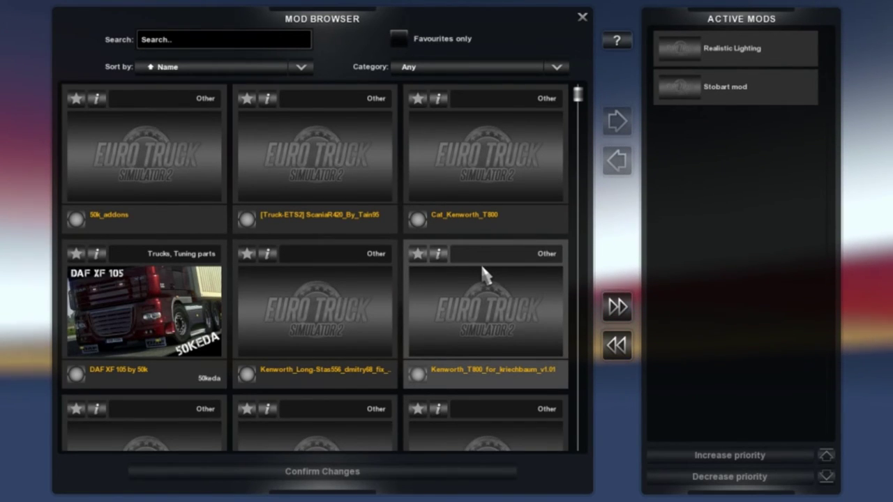
Step: Exit the Mod Manager and return to the launchpad
{"action": "key", "text": "Escape"}
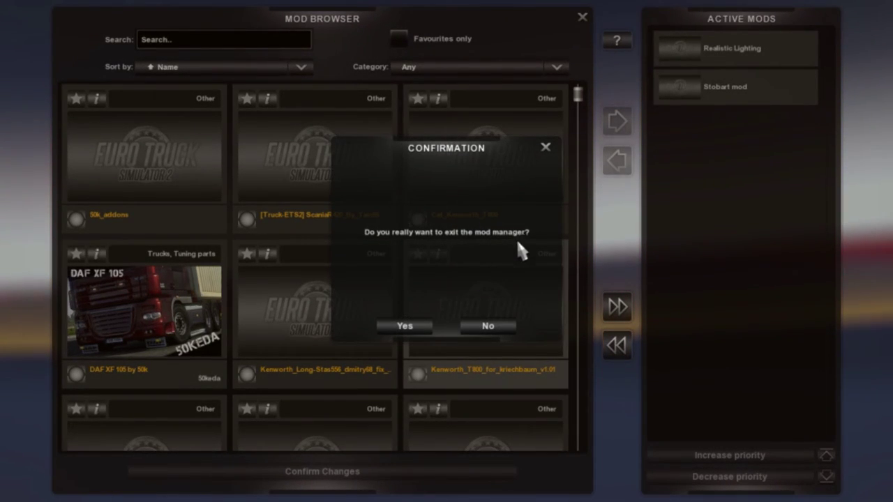
{"action": "key", "text": "Escape"}
{"action": "left_click", "coordinate": [582, 17]}
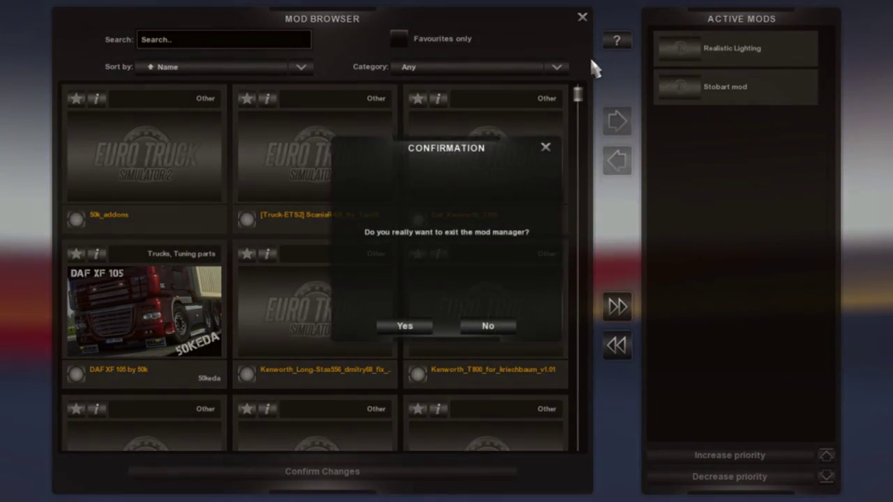
{"action": "left_click", "coordinate": [405, 326]}
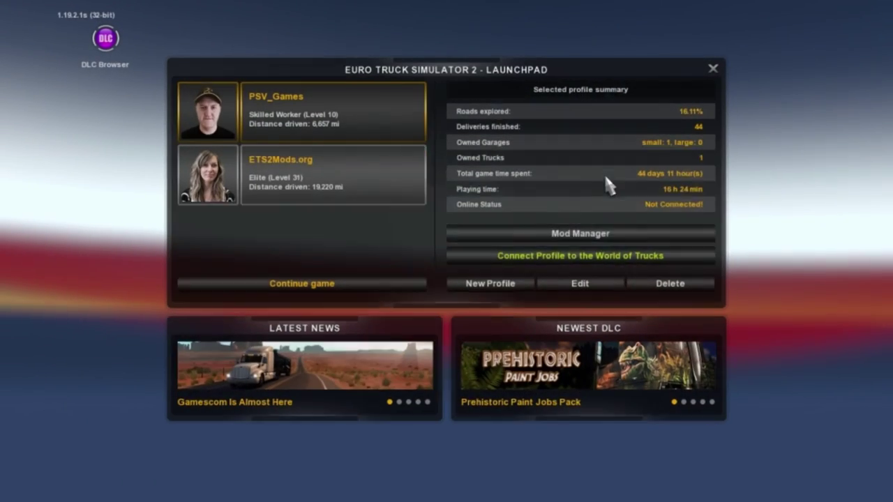